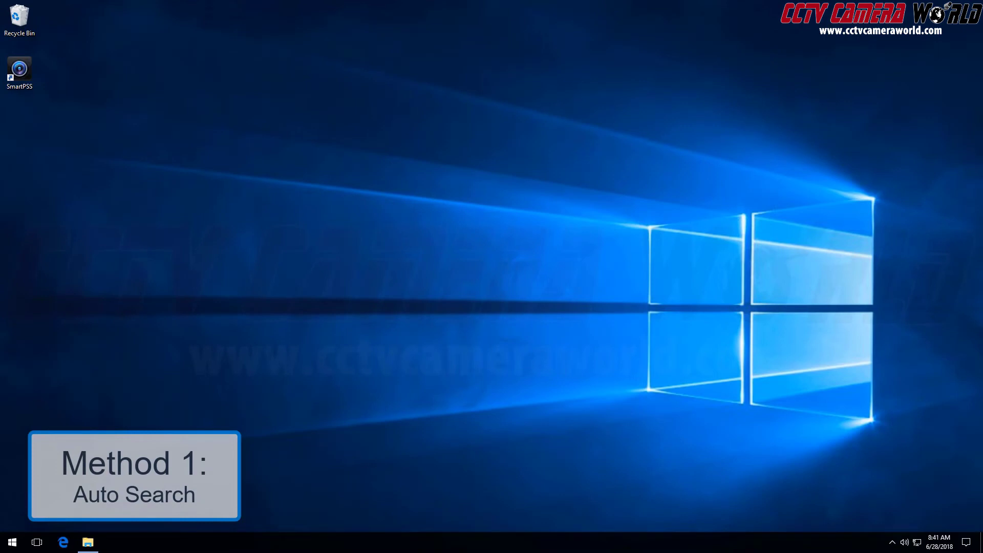
Launch SmartPSS from the desktop icon and log in with the remembered credentials
left_click(21, 76)
left_click(21, 75)
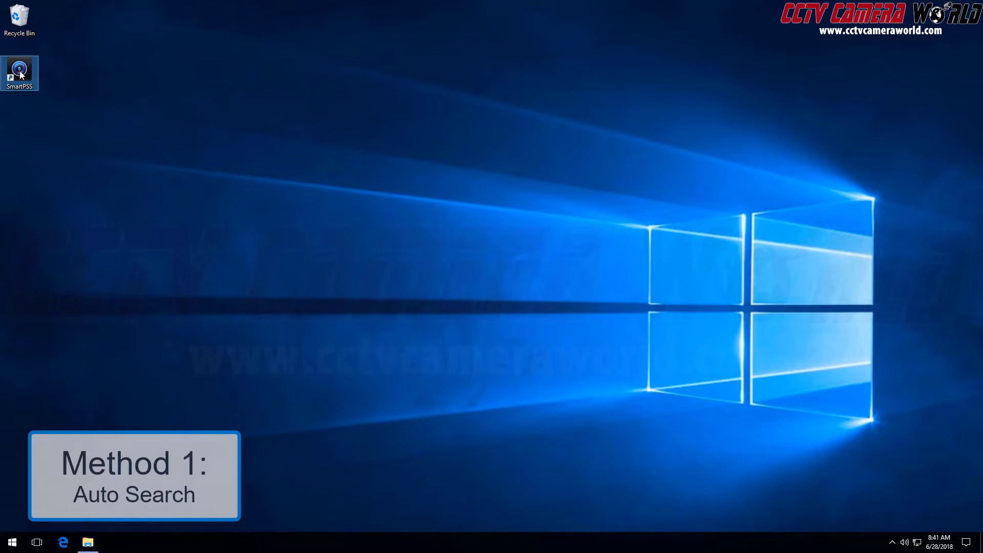
double_click(21, 76)
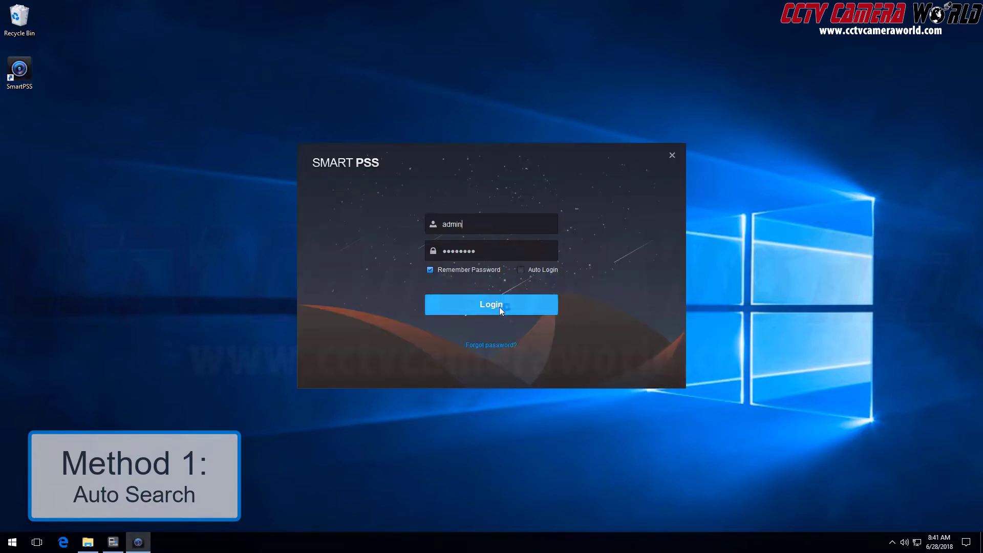
left_click(499, 306)
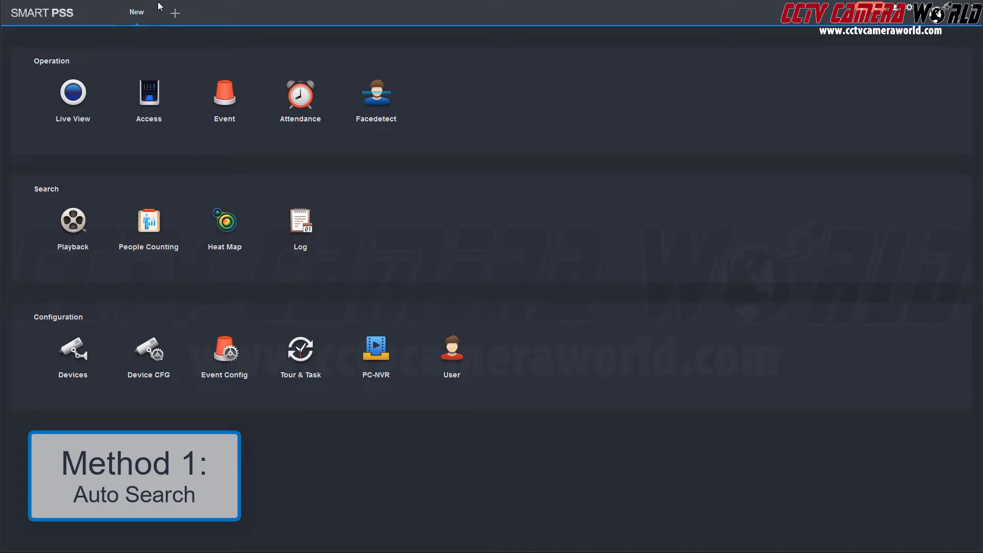
Auto-search the network from Devices and choose to add the NVR at 192.168.1.106
left_click(74, 355)
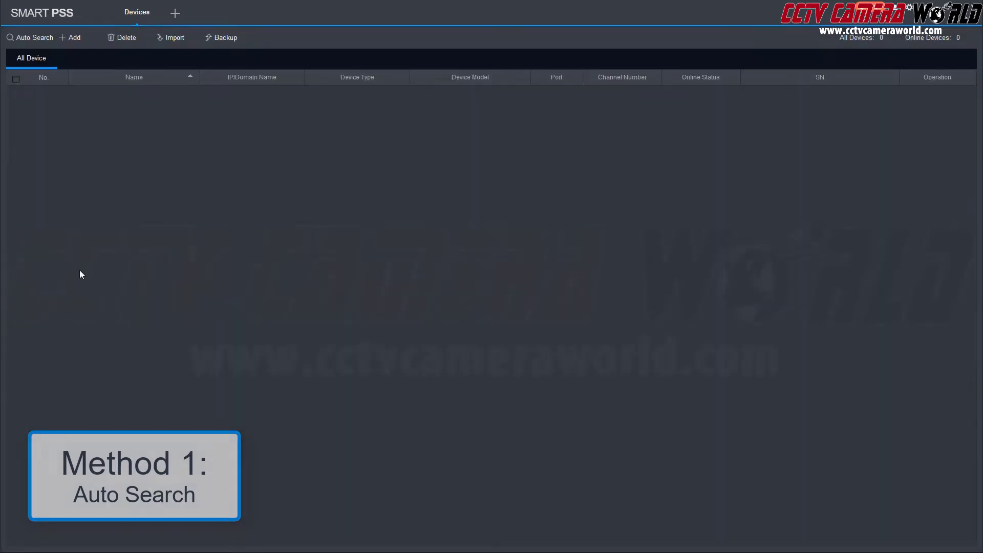
left_click(26, 35)
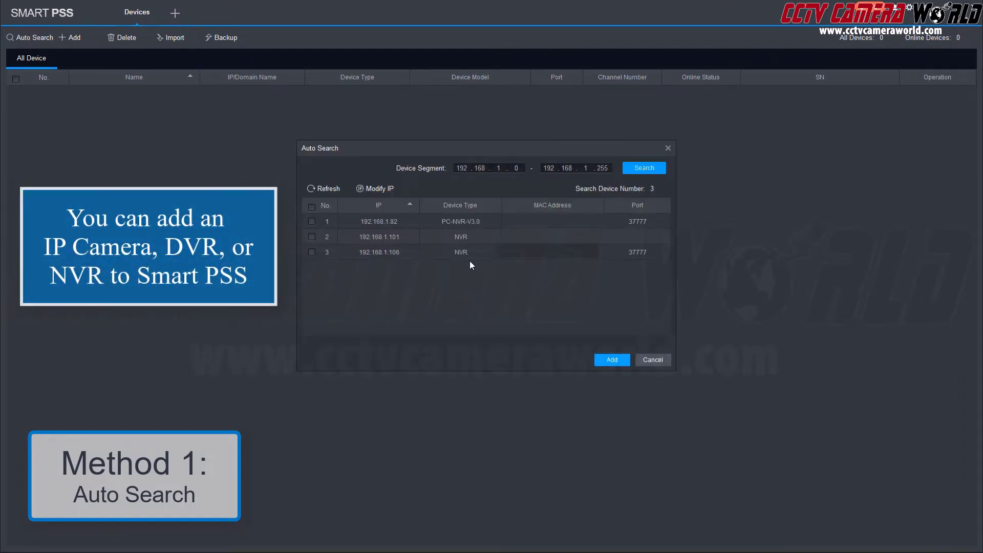
left_click(312, 251)
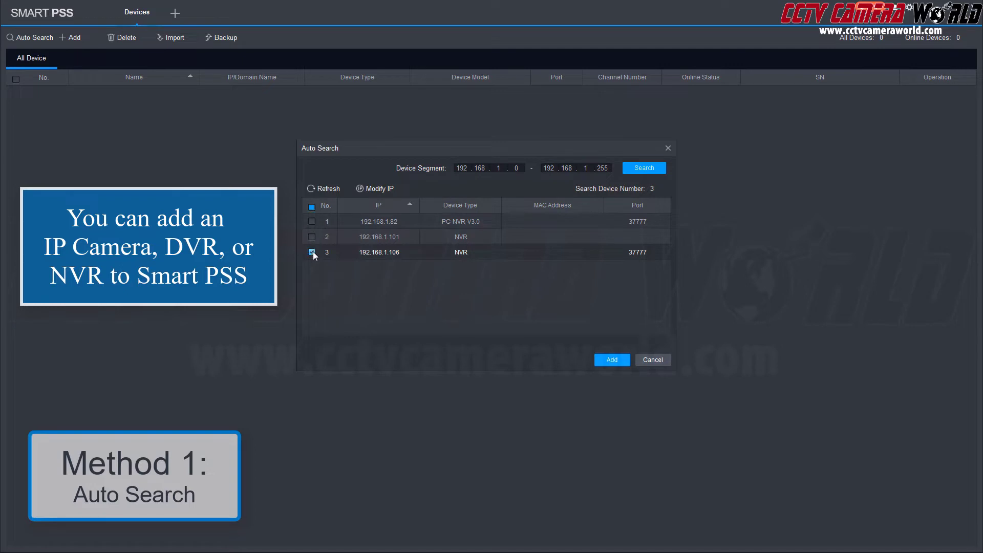
left_click(614, 361)
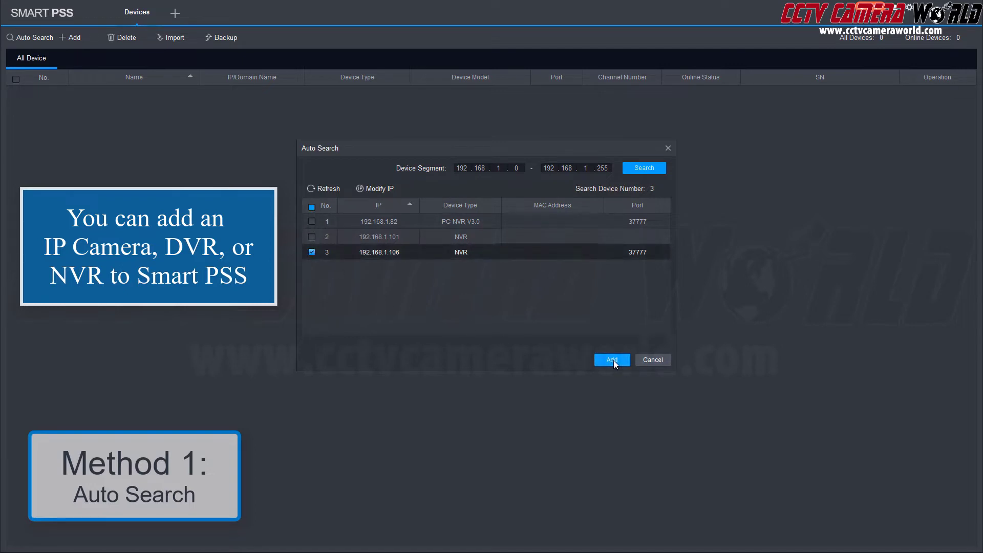
Enter the NVR's user name 'admin' and password, submit, and close the Auto Search results
left_click(489, 270)
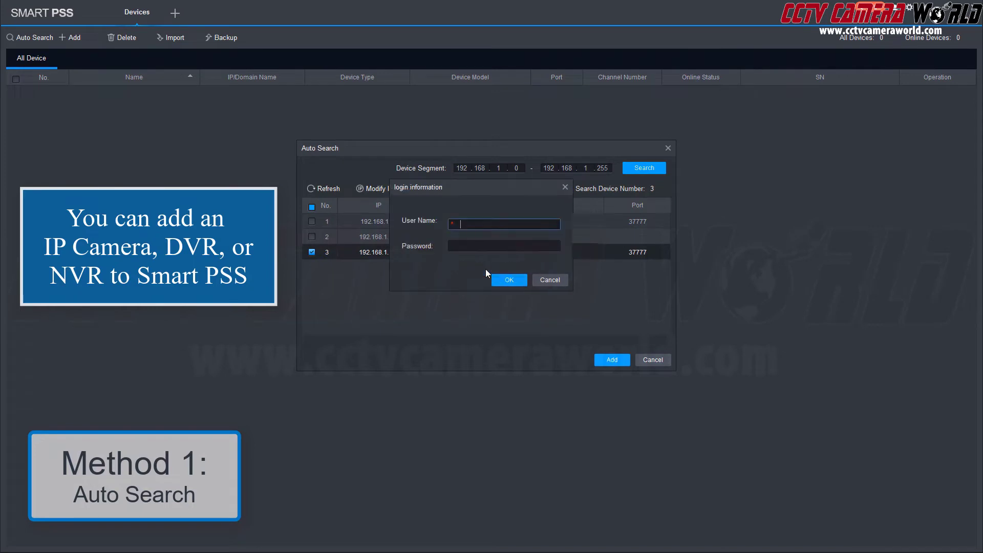
type("admin")
key("Tab")
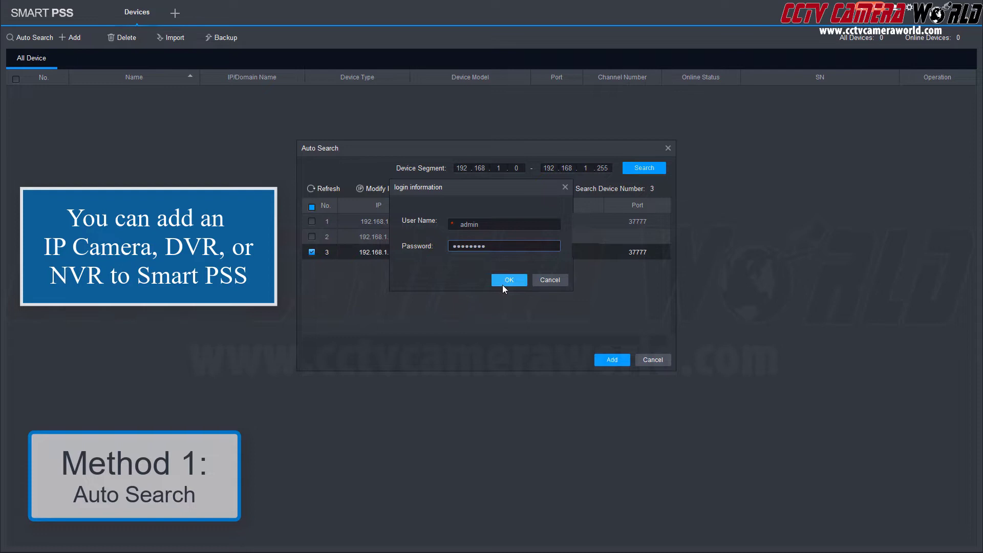
left_click(502, 285)
left_click(667, 148)
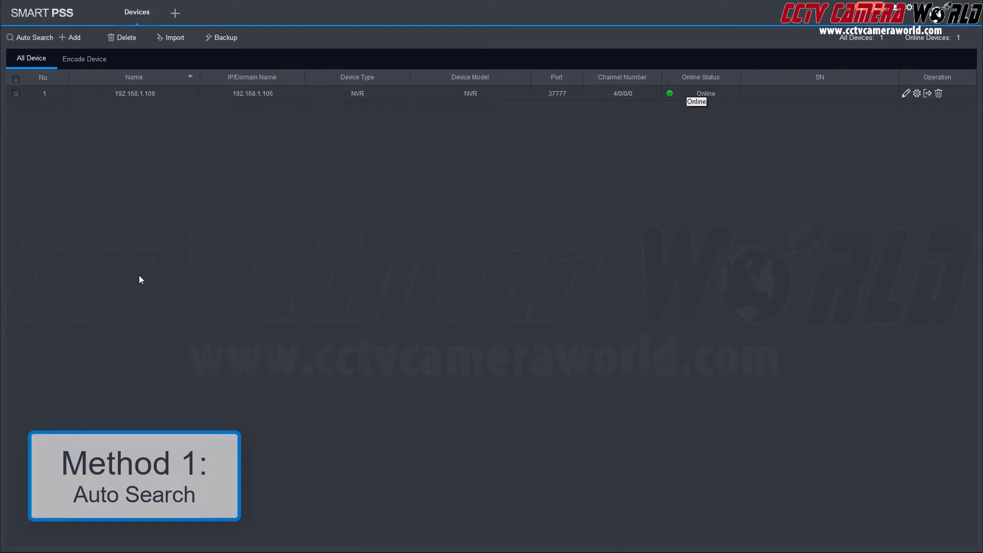
Open Live View, play all four NVR cameras, and enlarge the first camera's feed
left_click(175, 13)
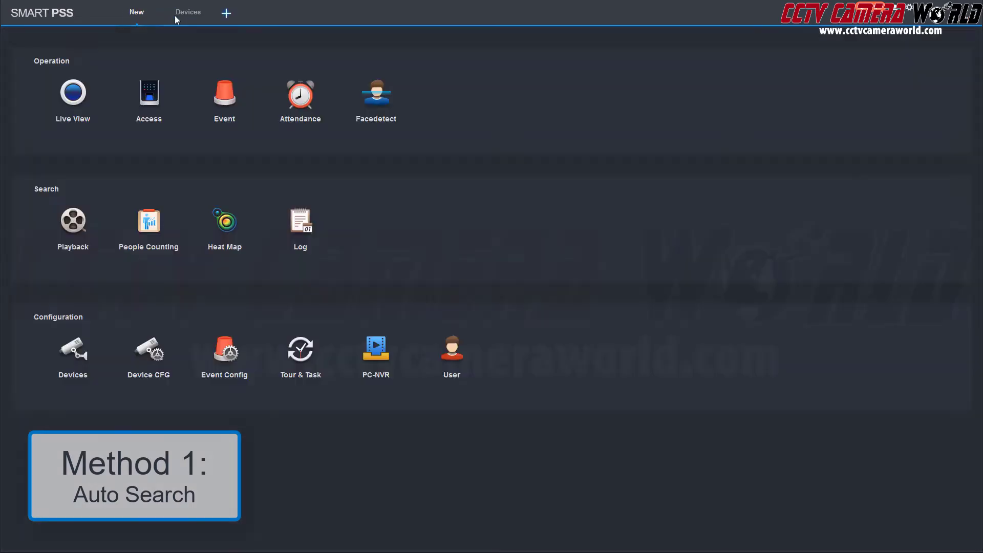
left_click(71, 100)
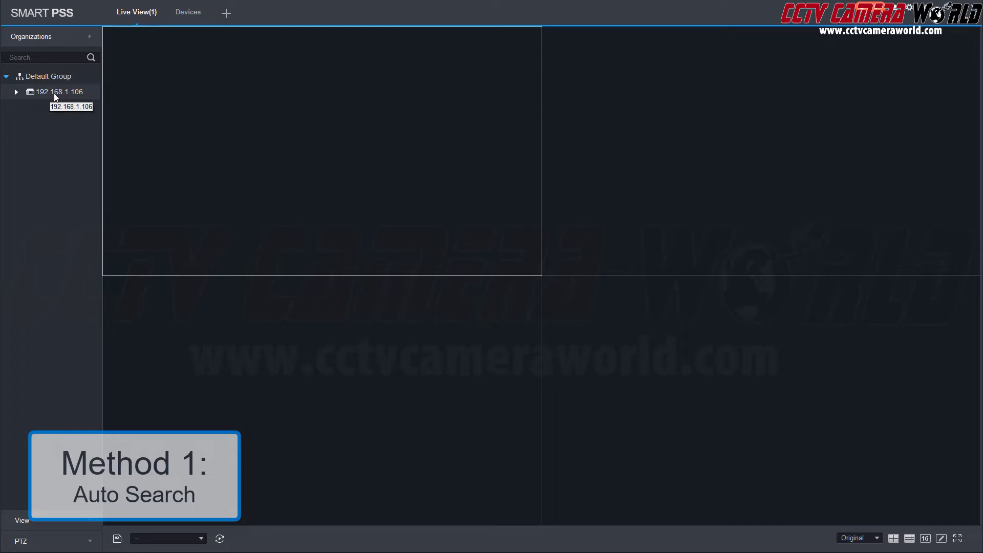
double_click(56, 92)
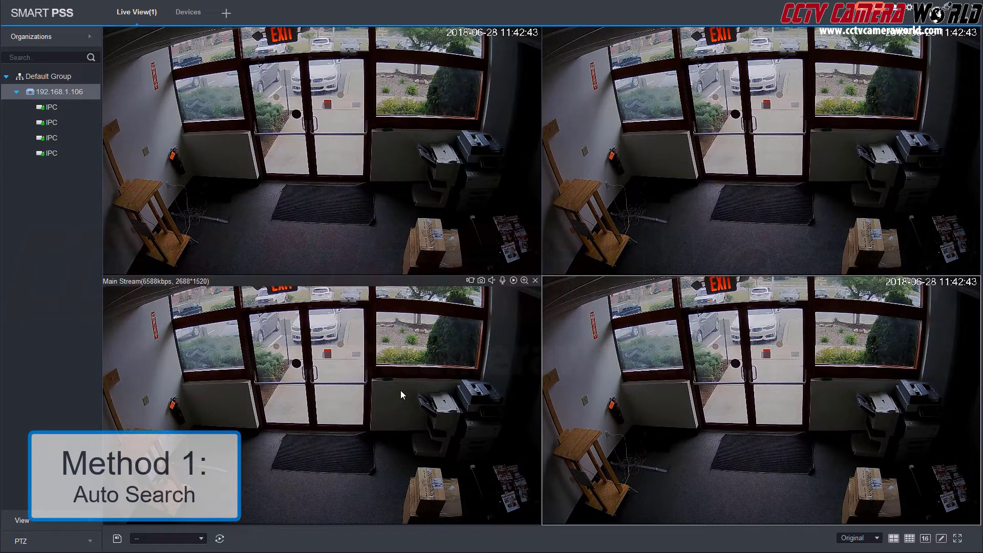
left_click(381, 154)
double_click(381, 152)
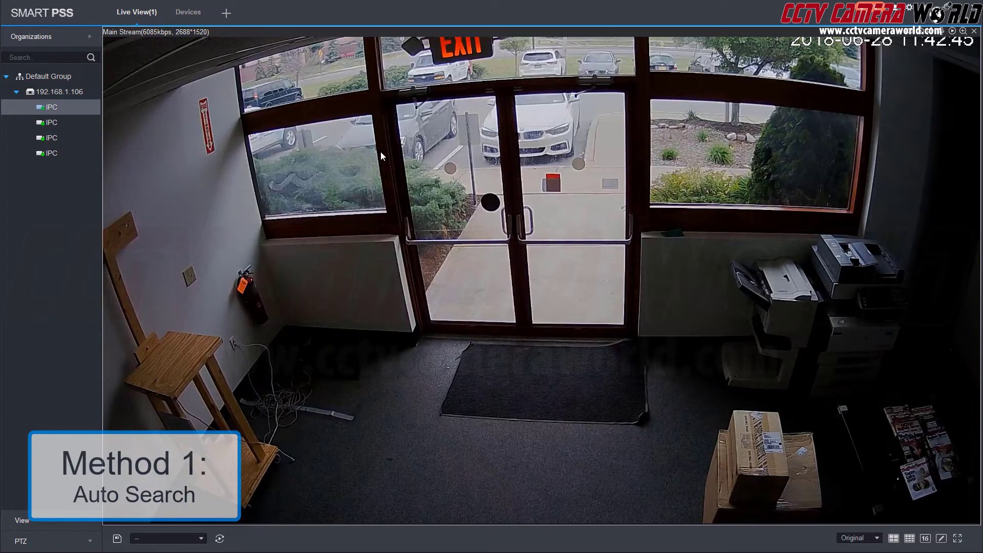
Close all videos, restore the four-pane layout, and start the fourth camera's video
right_click(632, 160)
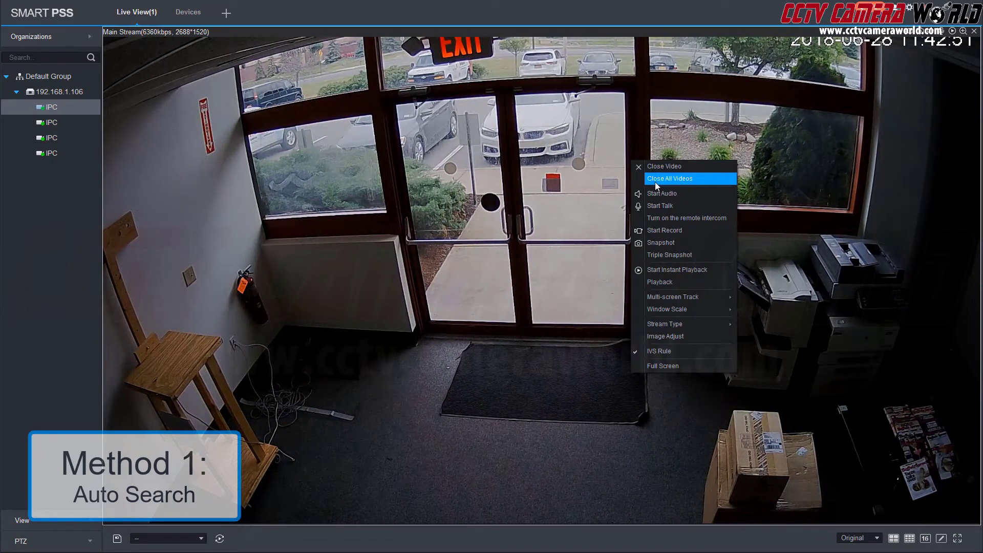
left_click(655, 179)
left_click(506, 291)
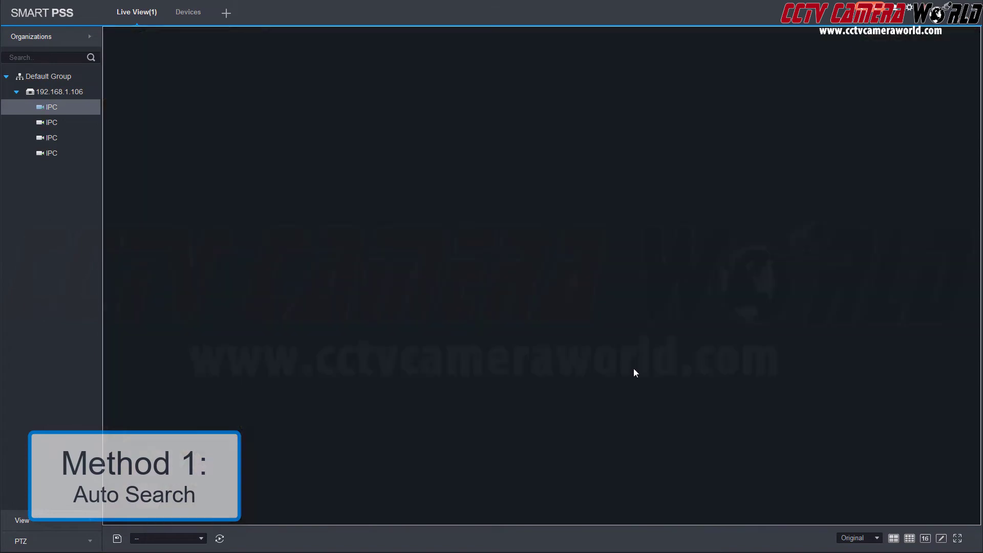
left_click(893, 538)
left_click(49, 123)
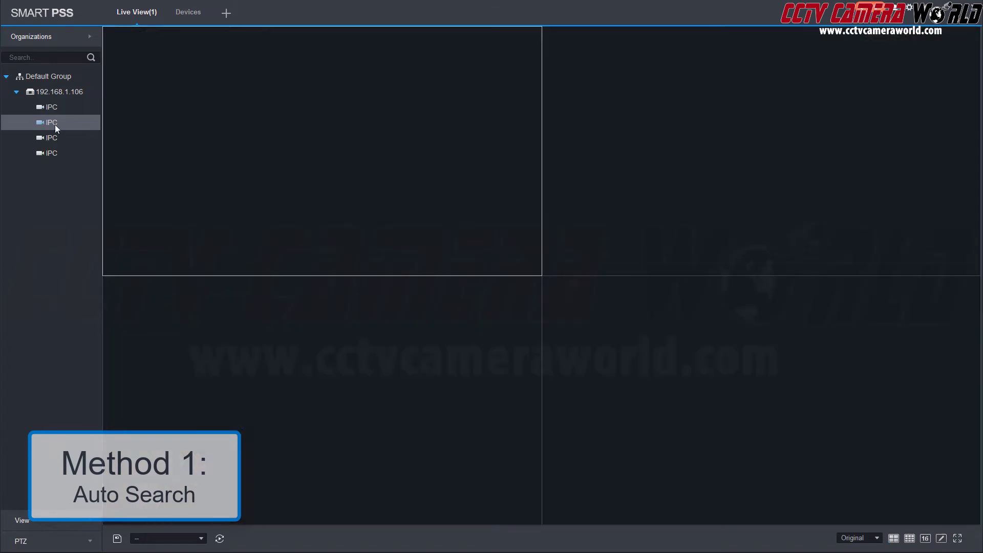
double_click(47, 152)
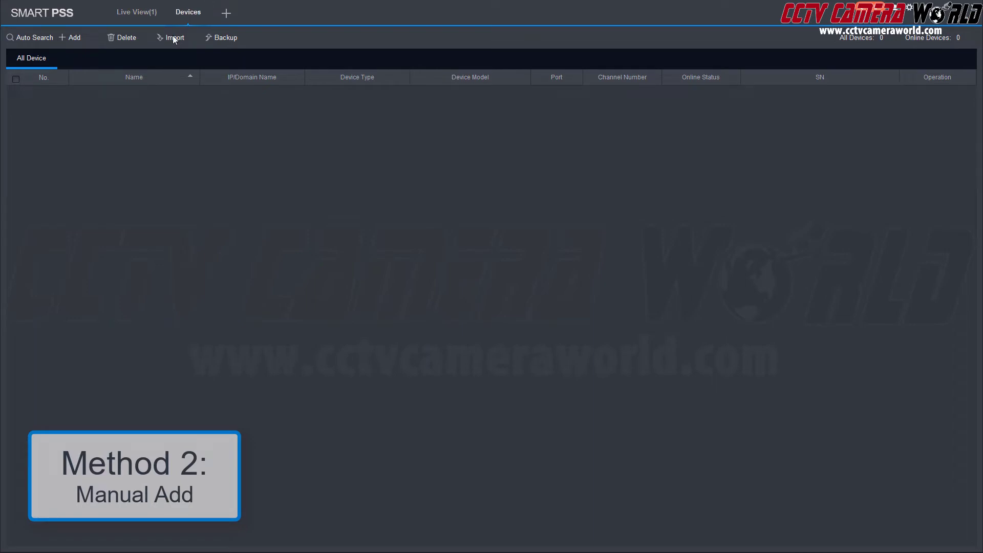
Manually add 'office NVR' at 192.168.1.106 with user 'admin' and its password
left_click(71, 39)
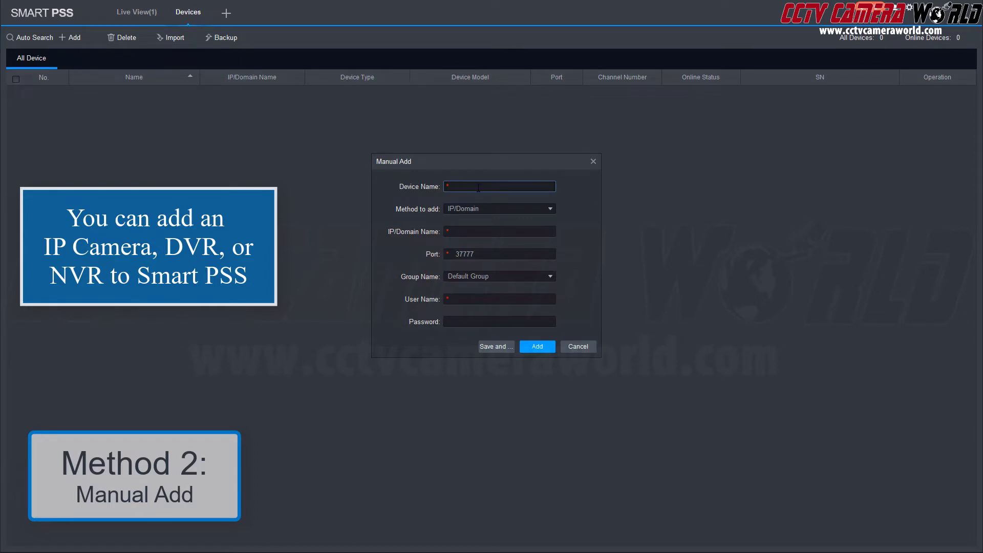
type("office NVR")
key("Tab")
type("192.168.1.106")
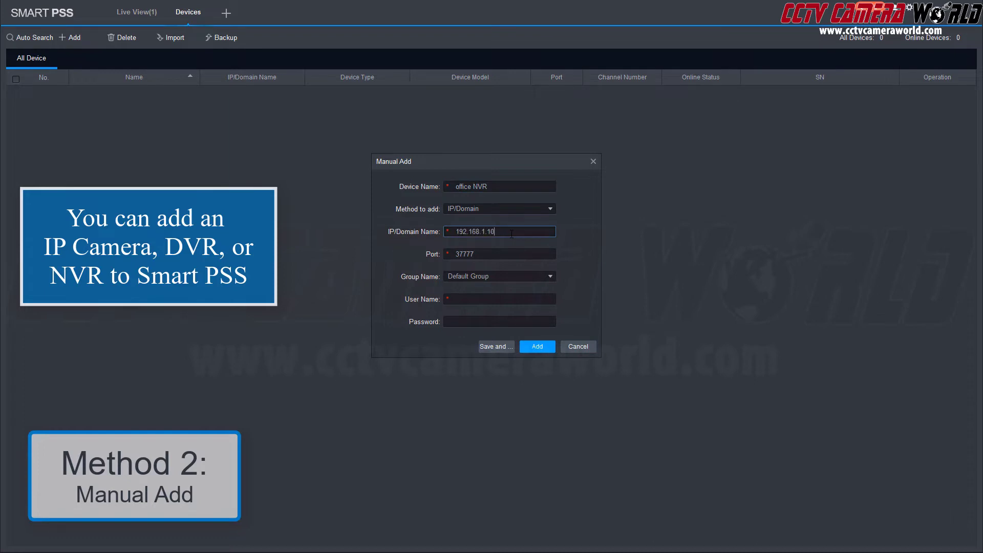
left_click(462, 300)
type("admin")
key("Tab")
type("********")
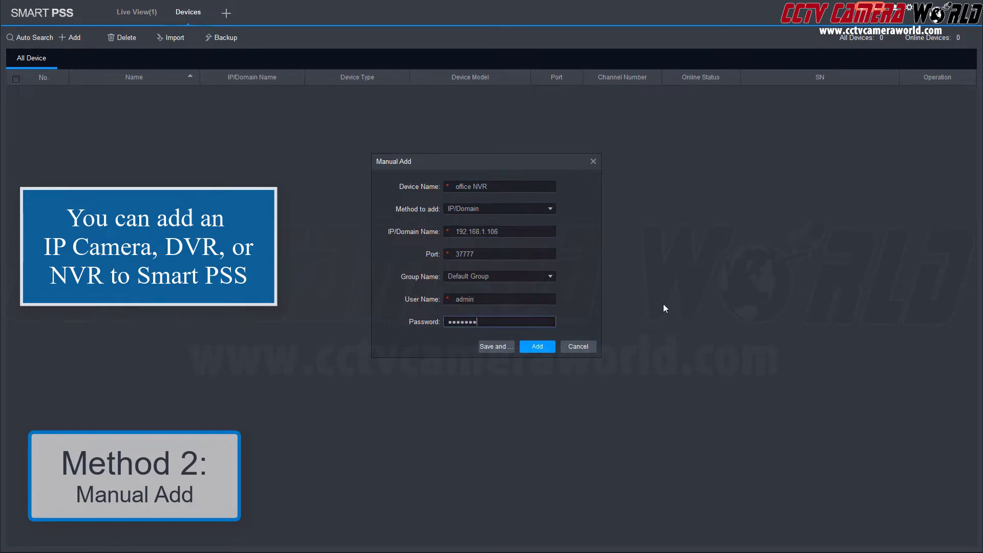
left_click(530, 351)
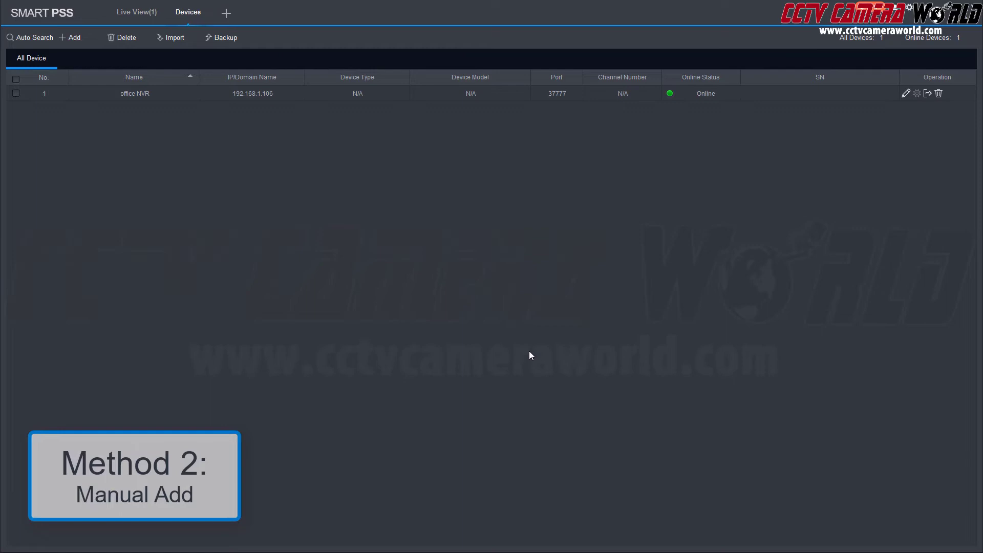
Replace the old Live View page with a new one showing the office NVR's four cameras
left_click(157, 4)
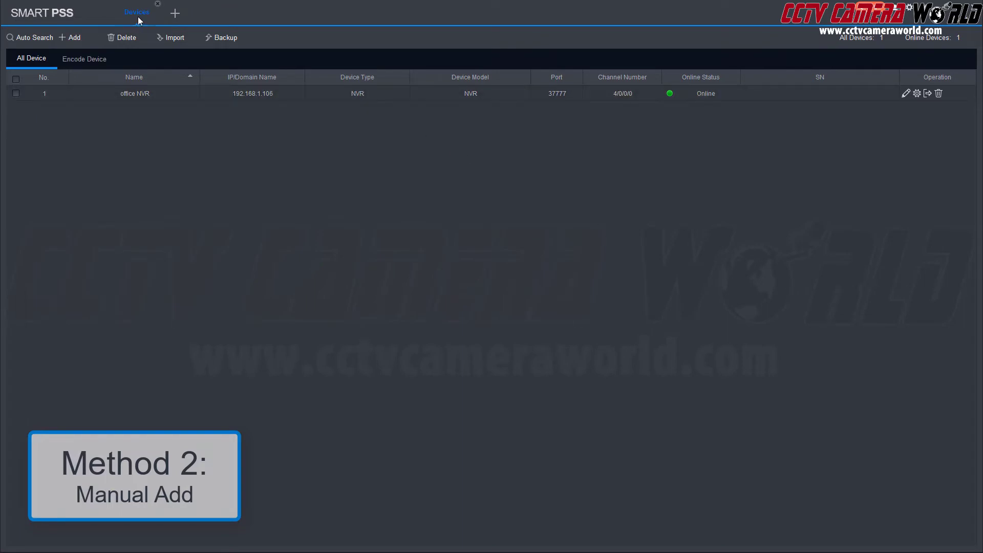
left_click(176, 14)
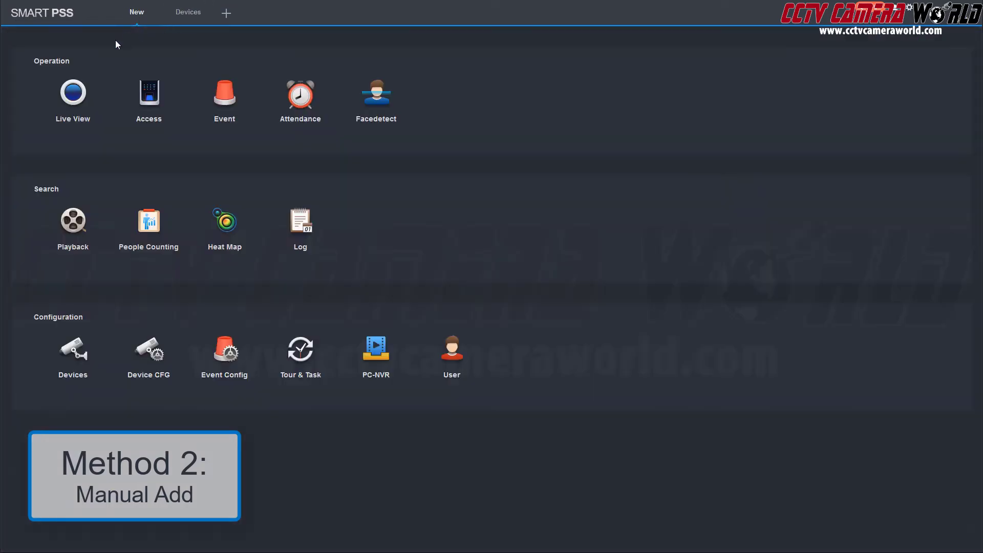
left_click(83, 86)
double_click(47, 91)
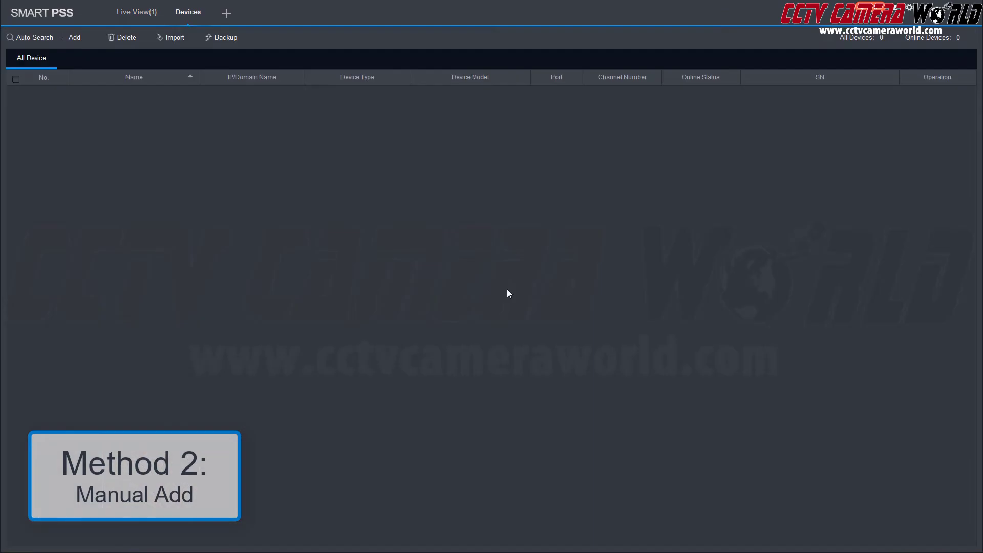
Fill in a new device 'away NVR' at 43.194.525.3 with user 'admin' and the password
left_click(76, 41)
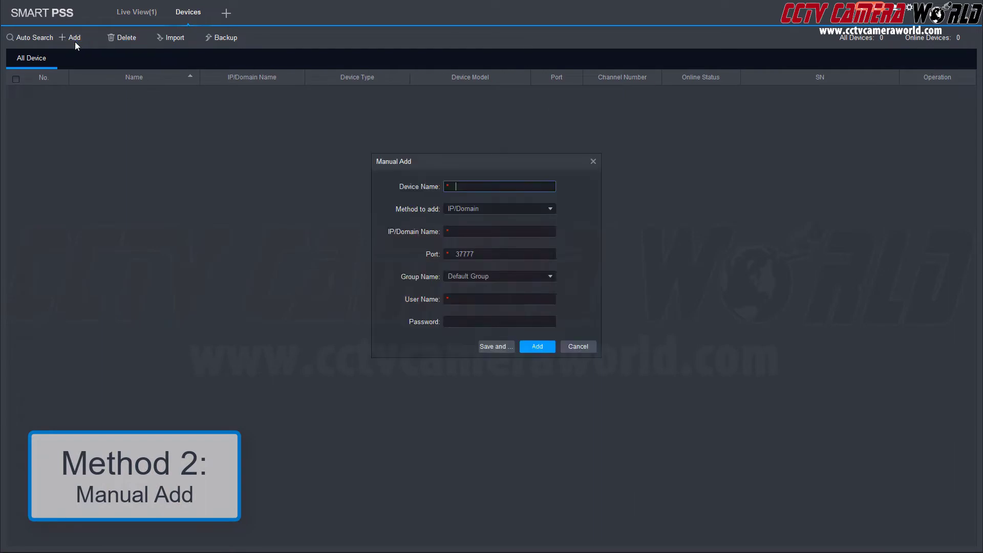
type("away NVR")
key("Tab")
key("Tab")
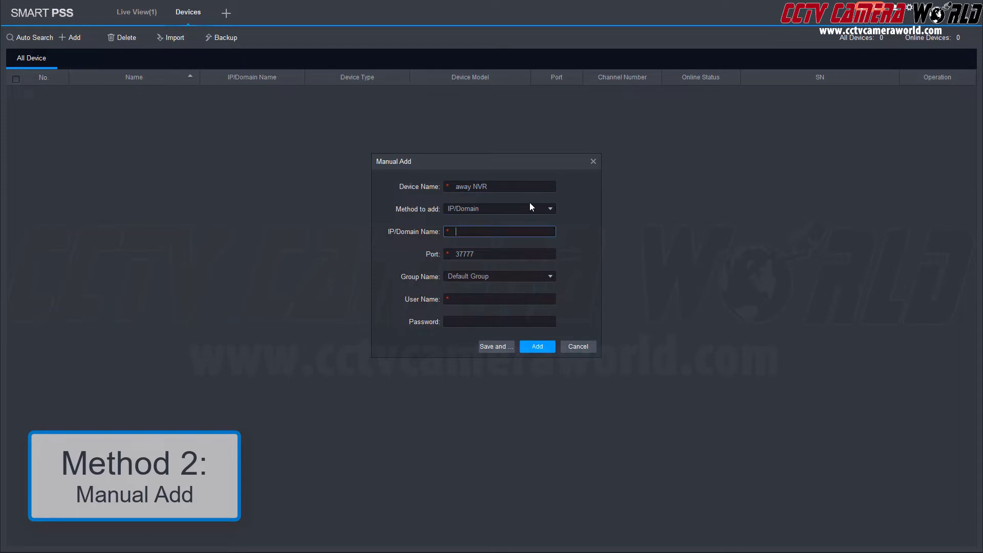
type("43.194.525.3")
key("Tab")
key("Tab")
type("admin")
key("Tab")
type("admin")
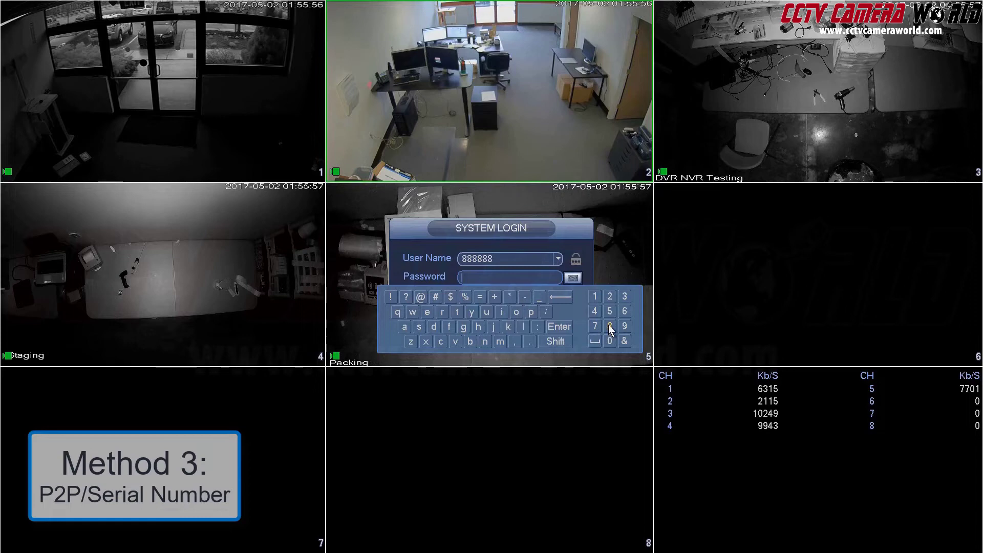
Enter the recorder's login password using the on-screen number keys
left_click(608, 326)
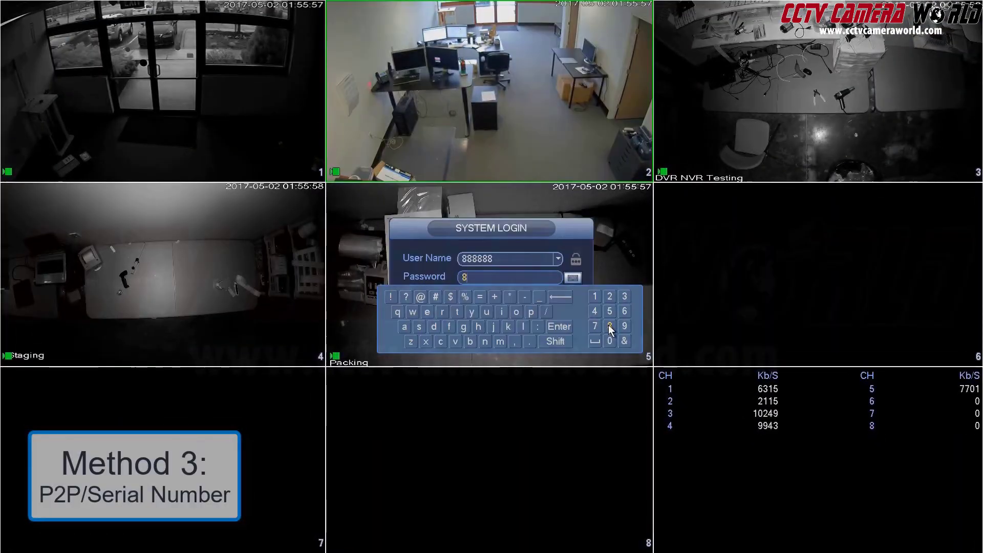
left_click(608, 326)
left_click(607, 326)
left_click(607, 326)
left_click(606, 327)
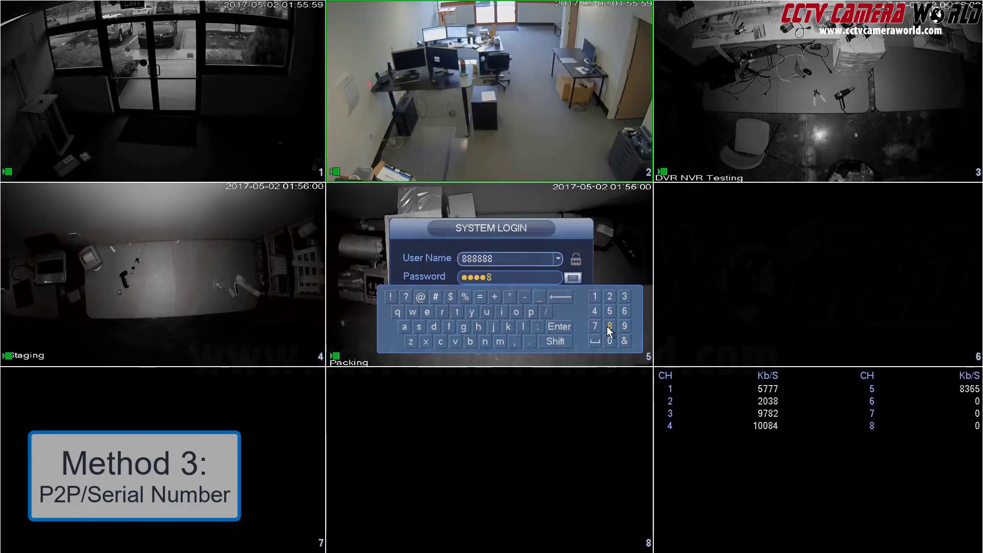
left_click(558, 326)
Log in, go to Network > EASY4IP, and make sure Enable is ticked
left_click(463, 321)
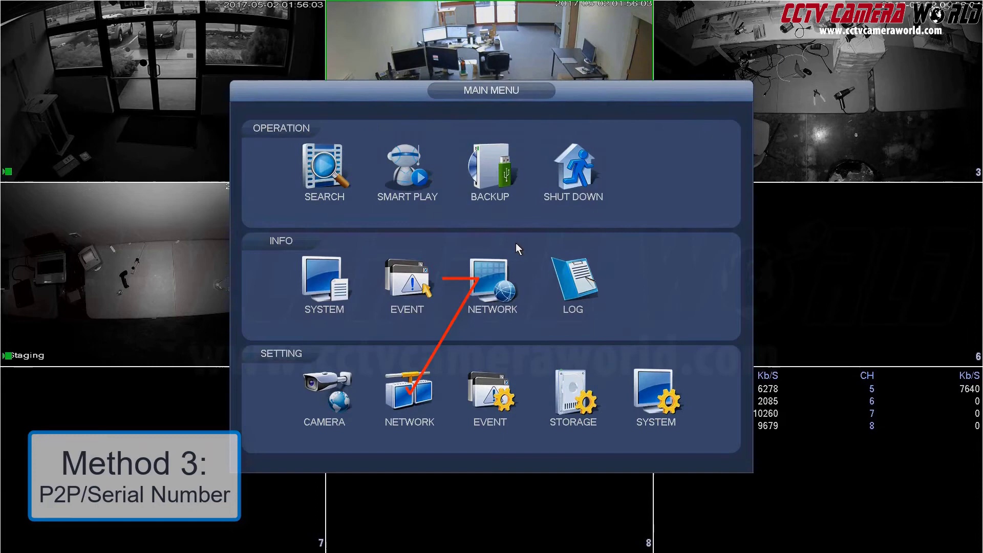
left_click(417, 397)
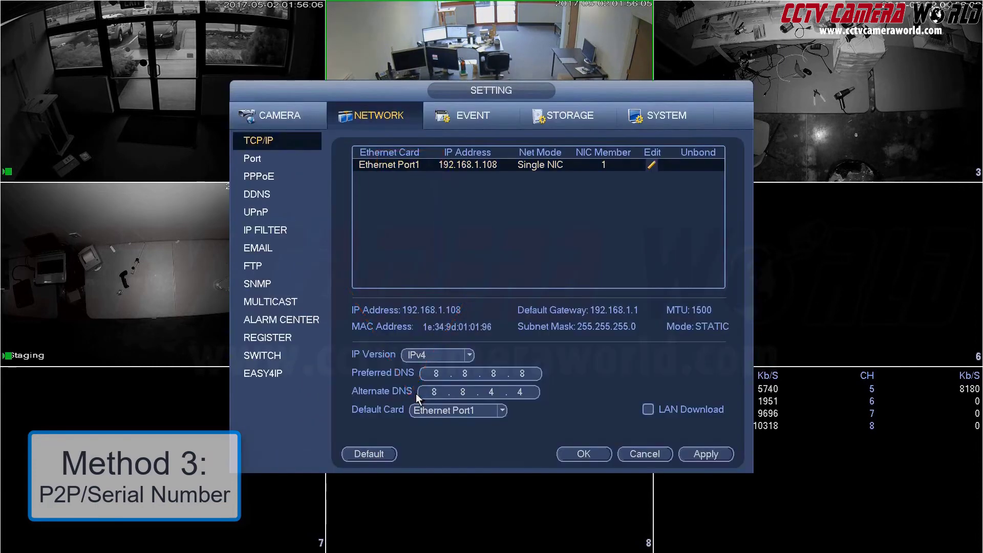
left_click(259, 373)
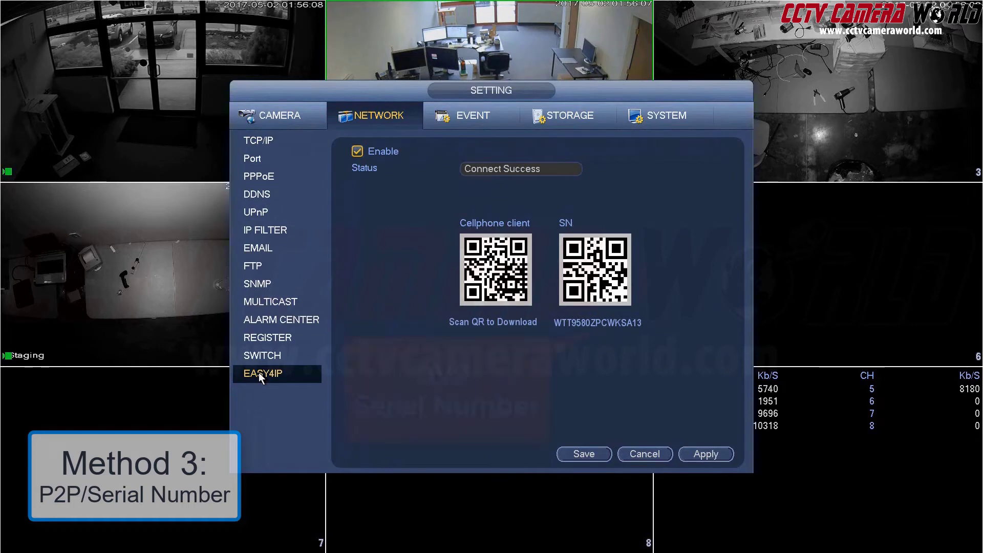
left_click(359, 151)
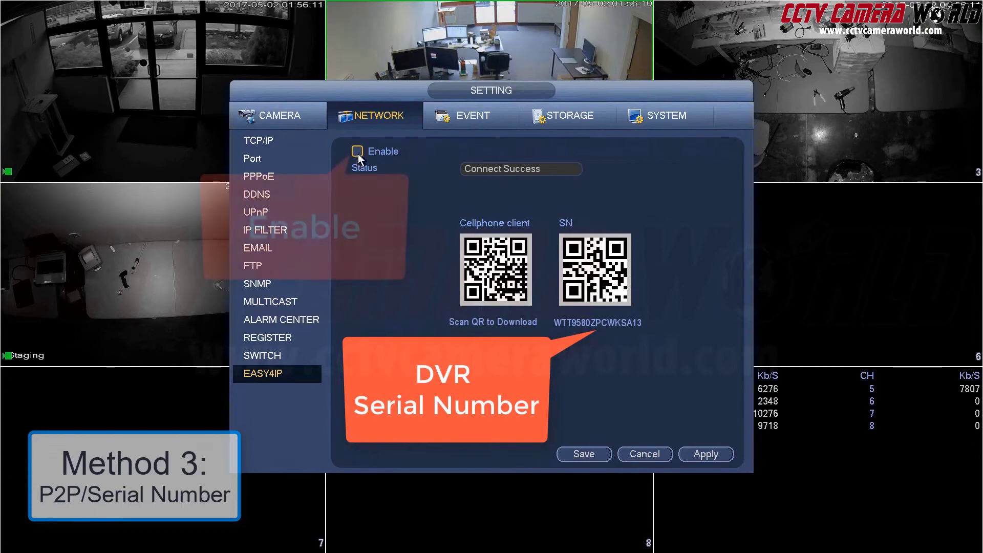
left_click(358, 151)
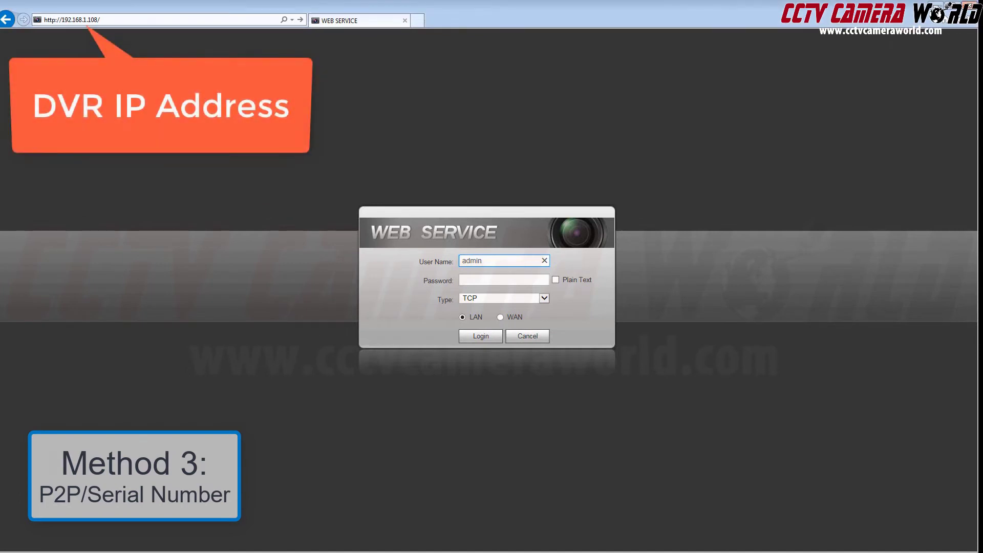
Log in to the DVR Web Service with the password
left_click(499, 279)
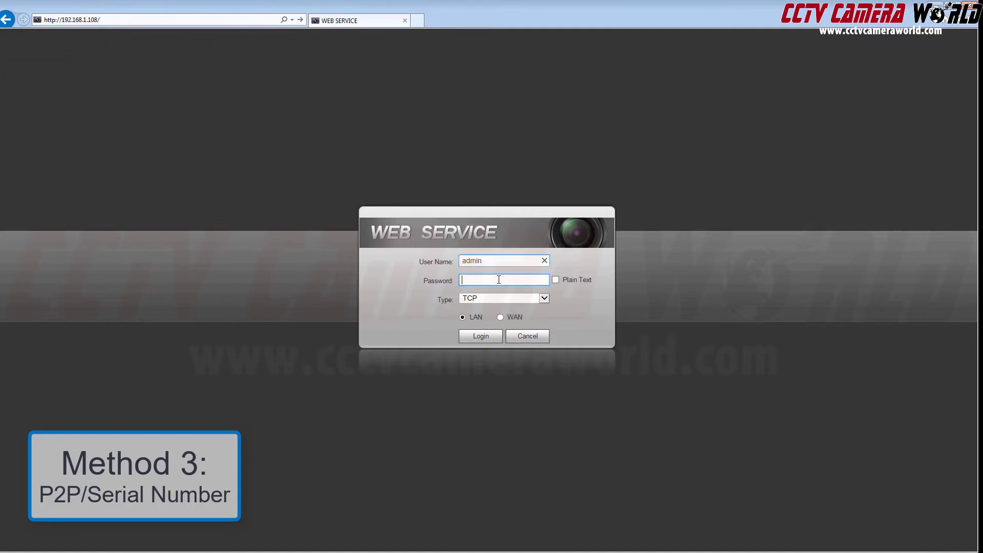
type("******")
left_click(473, 339)
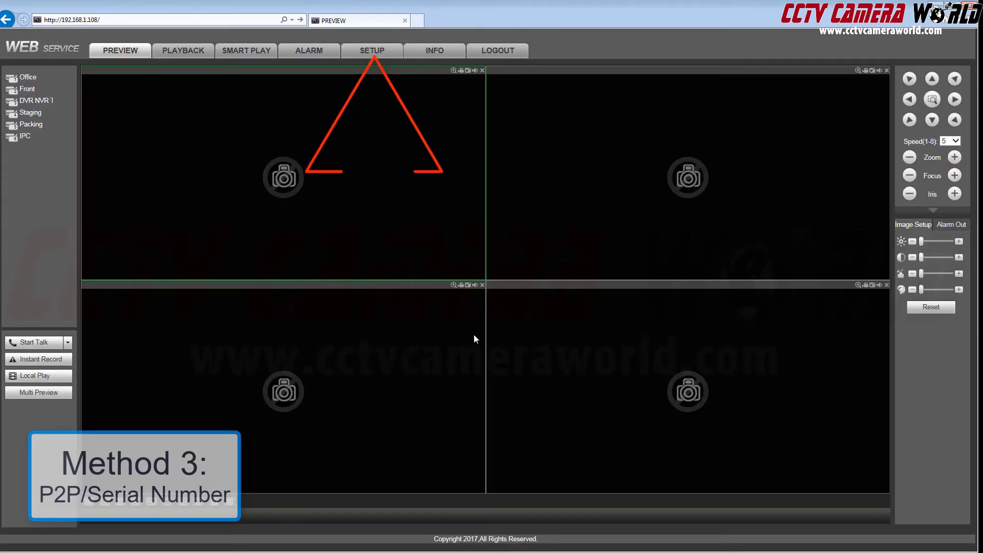
Tick Enable under SETUP > NETWORK > EASY4IP
left_click(379, 57)
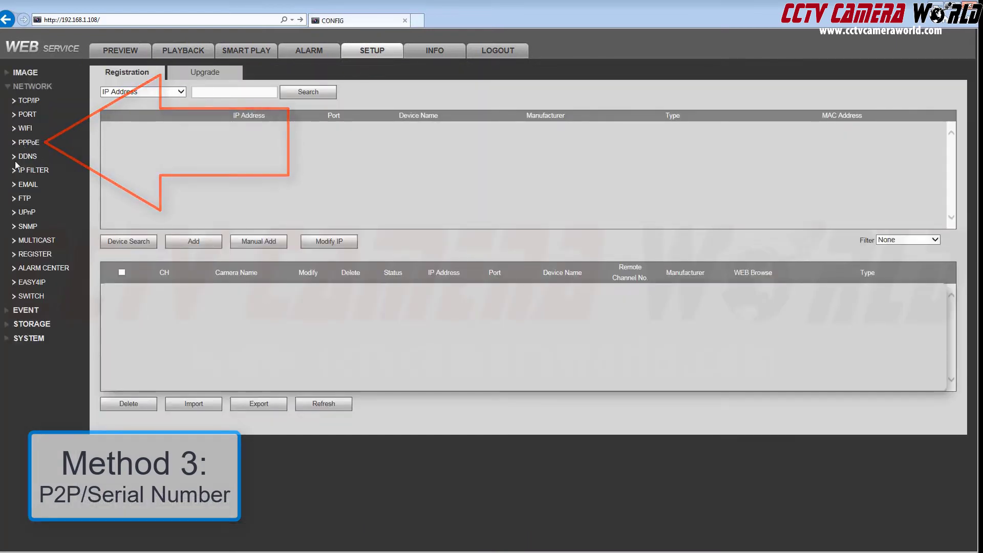
left_click(32, 283)
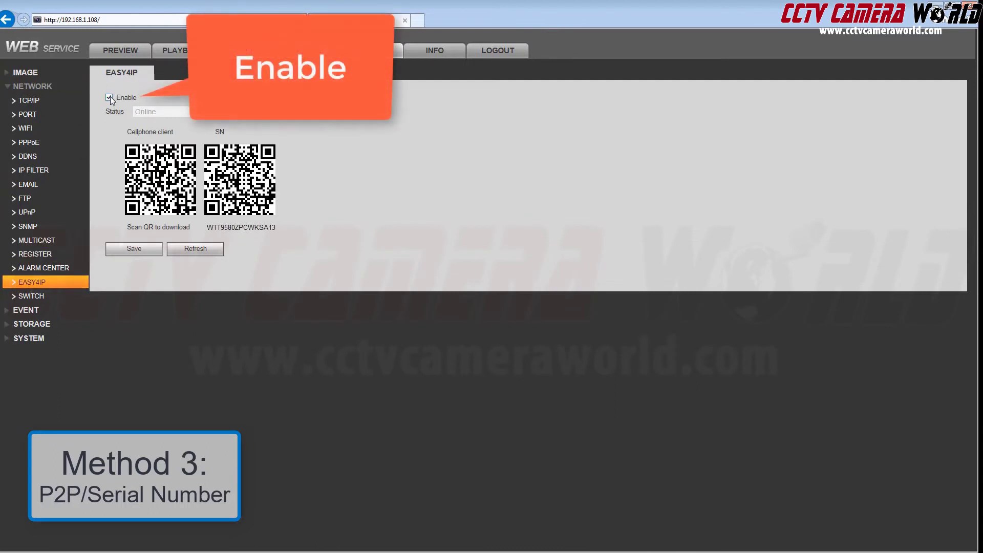
left_click(109, 97)
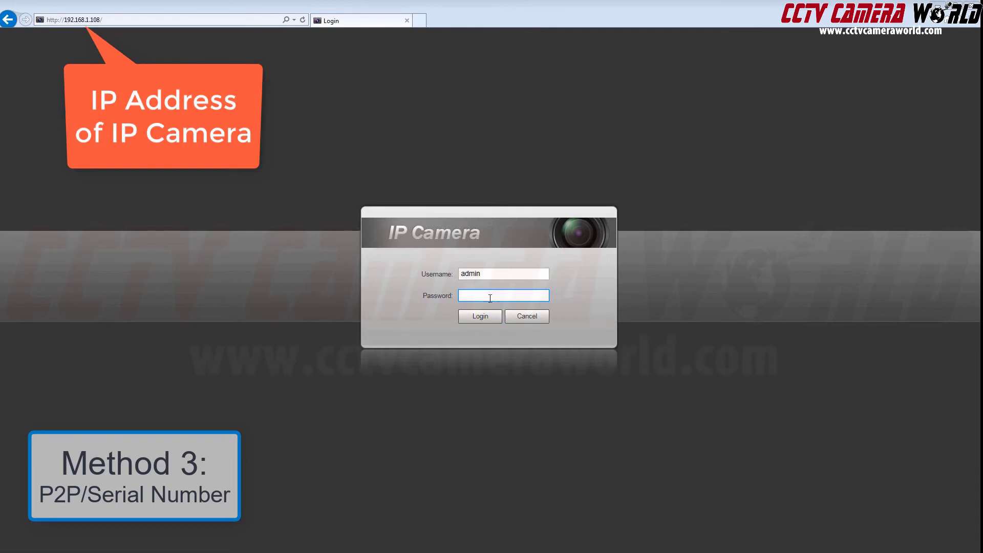
Log in to the camera web page, enable Easy4ip under Network > TCP/IP, and save
type("ad")
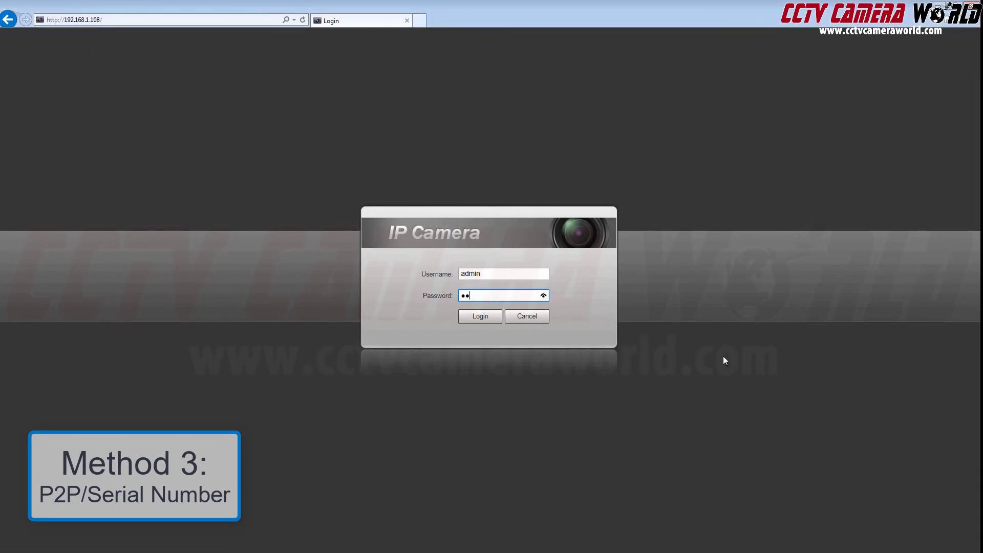
type("min")
left_click(466, 318)
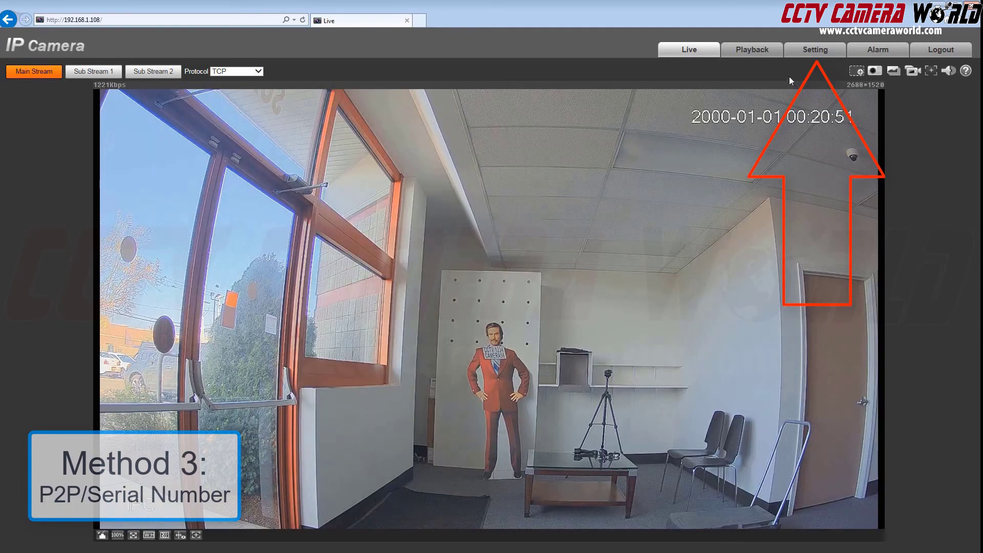
left_click(802, 54)
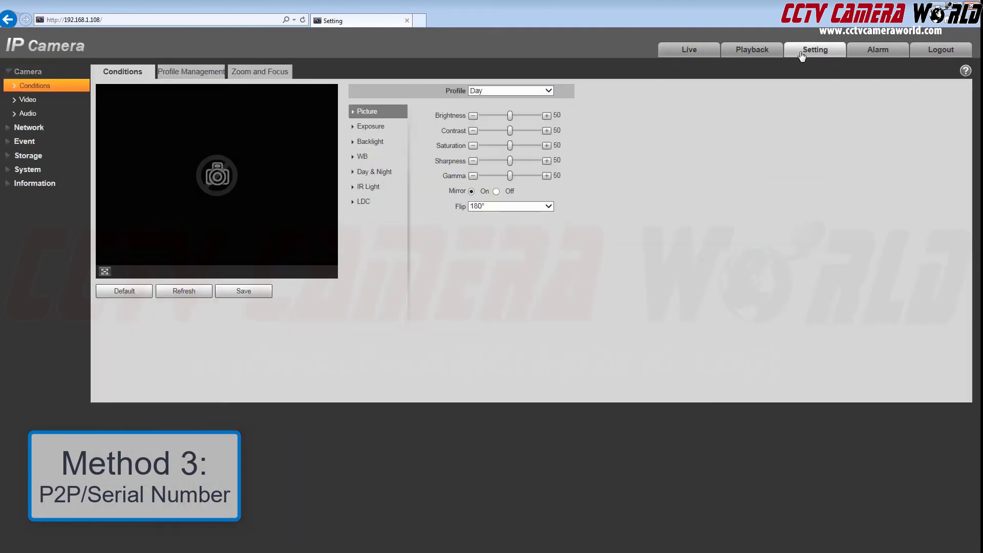
left_click(34, 128)
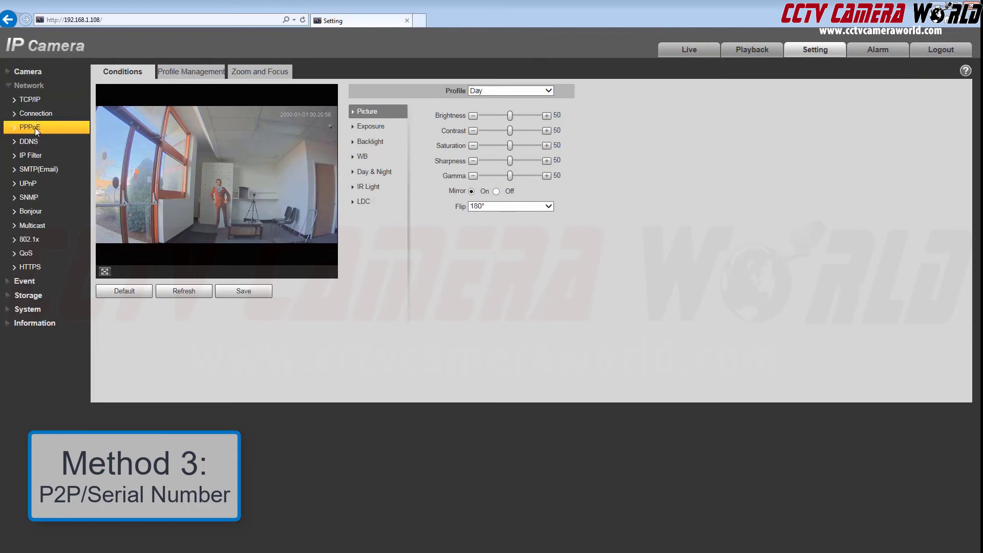
left_click(35, 101)
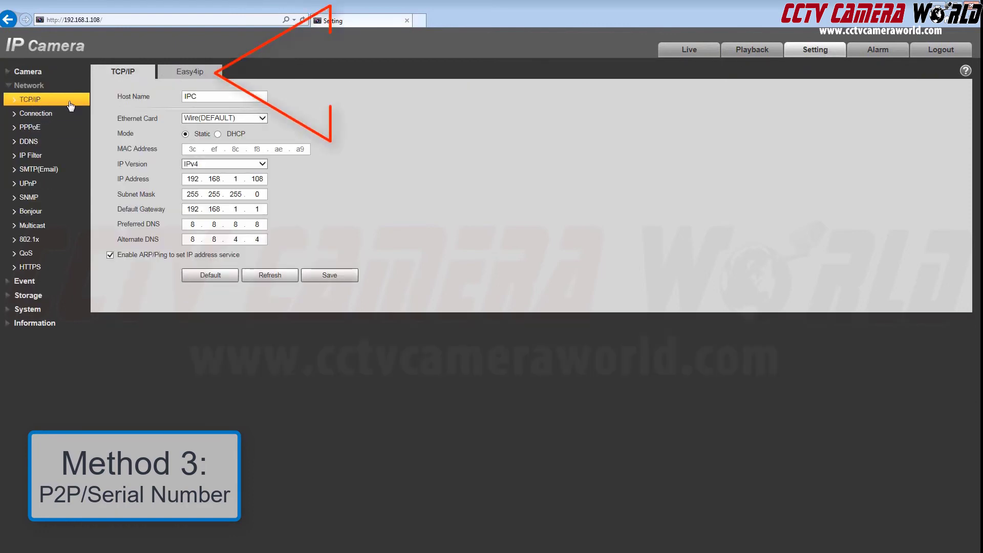
left_click(191, 71)
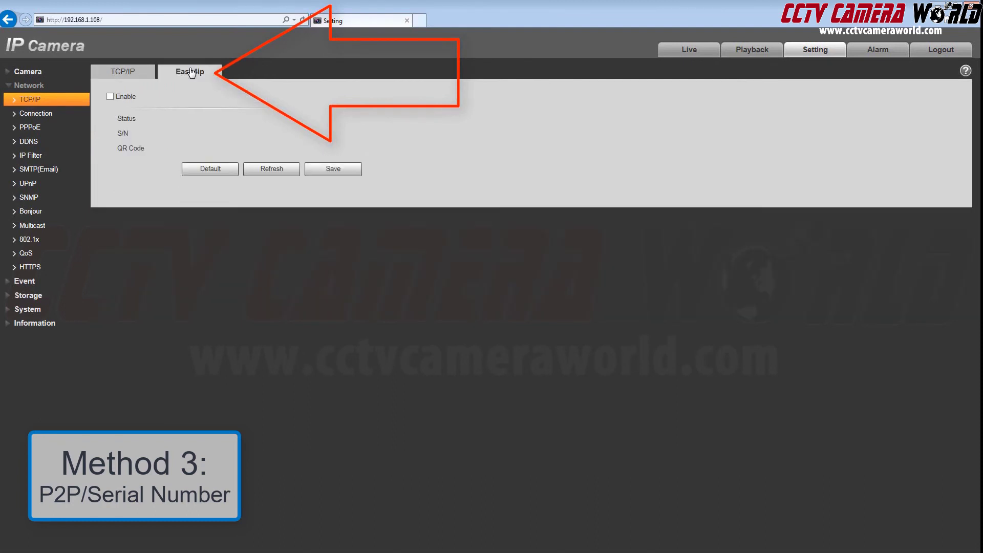
left_click(109, 95)
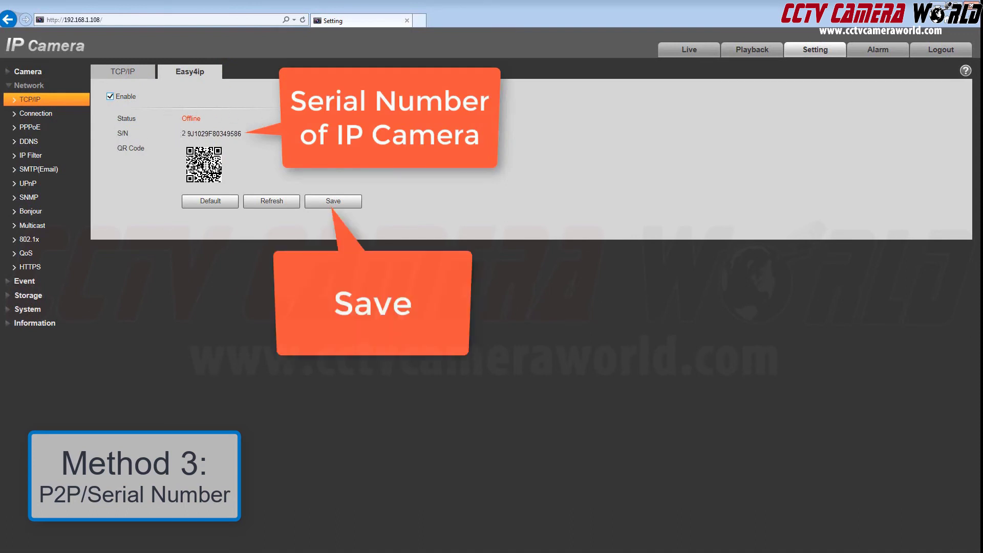
left_click(343, 203)
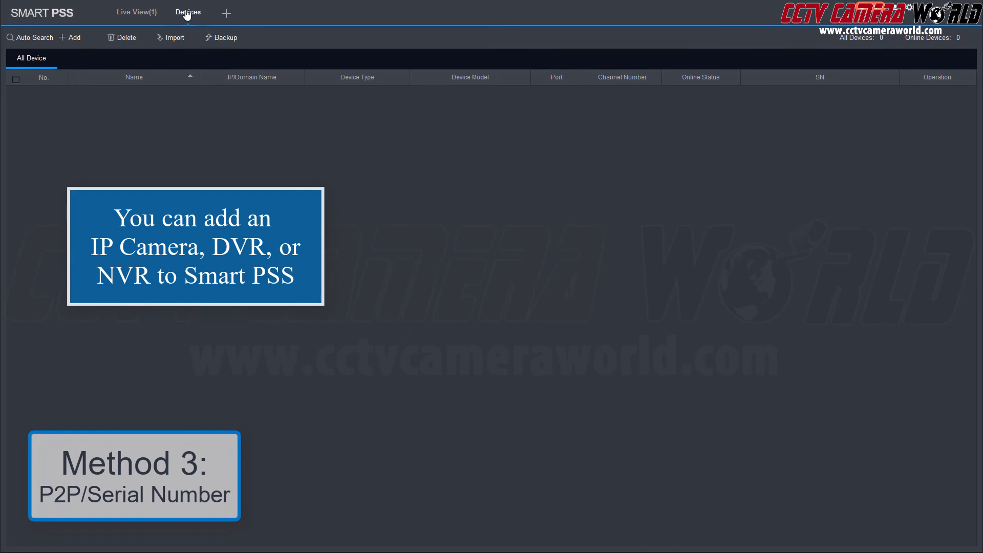
Add 'away NVR' by P2P serial number, entering its serial, user admin and the device password
left_click(66, 44)
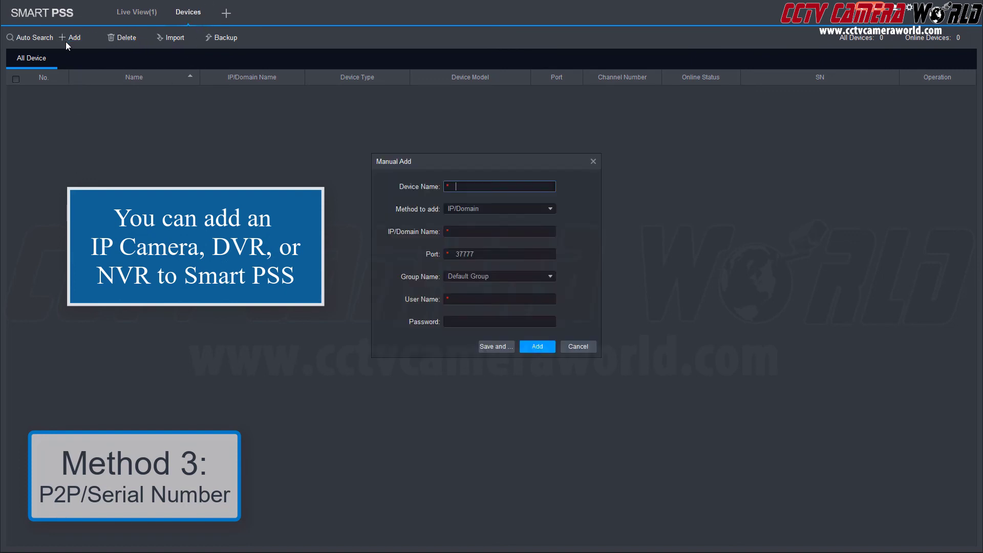
left_click(489, 209)
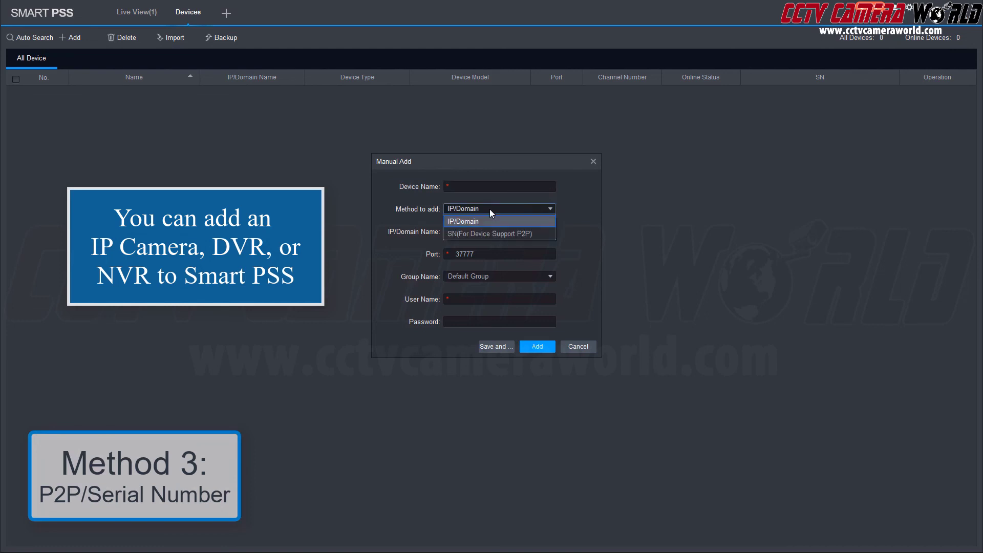
left_click(480, 234)
type("a")
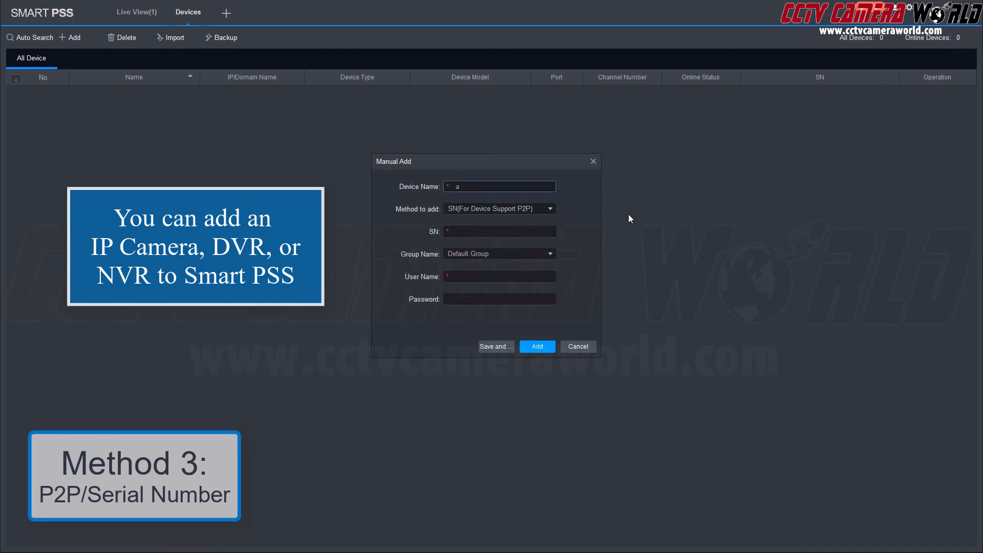
type("way NVR")
left_click(478, 233)
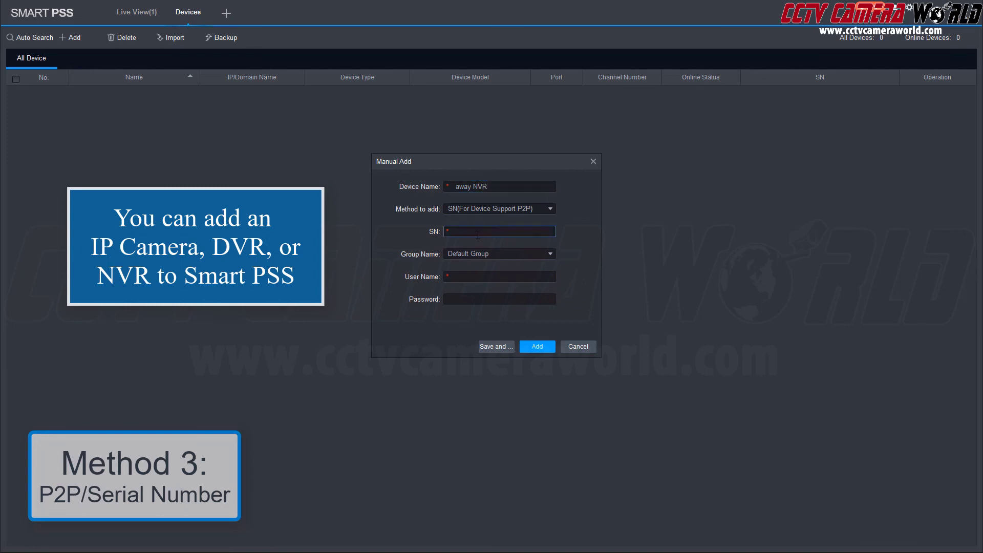
type("WTT9850ZPCWKSA1")
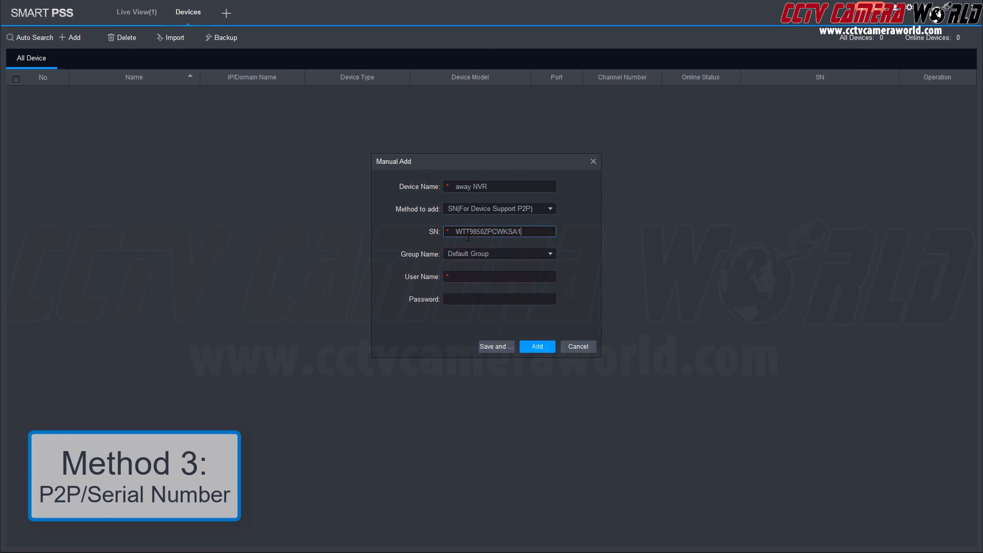
type("3")
left_click(468, 275)
type("admin")
key("Tab")
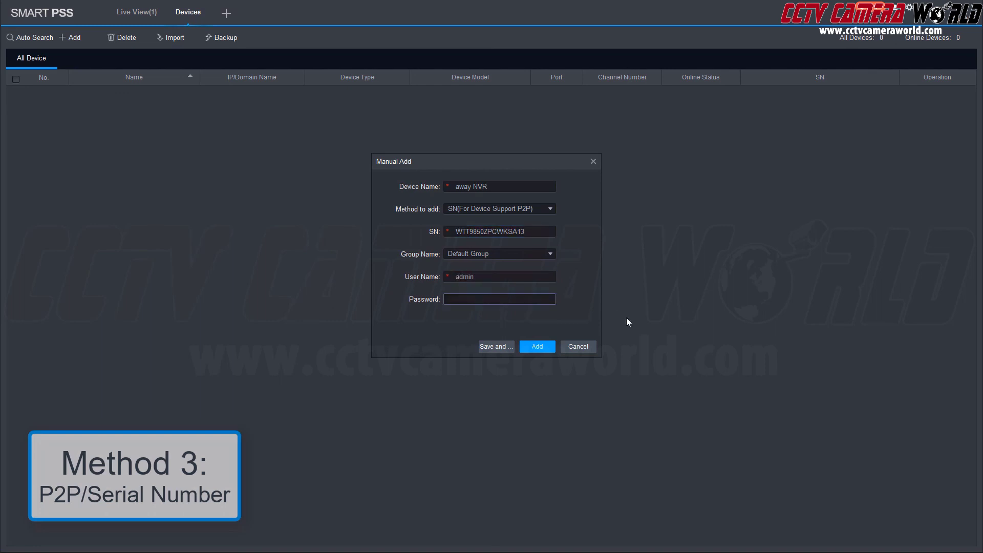
type("*******")
left_click(537, 346)
In Live View, show away NVR's PS ENT HIGH camera in the top-left pane
left_click(140, 15)
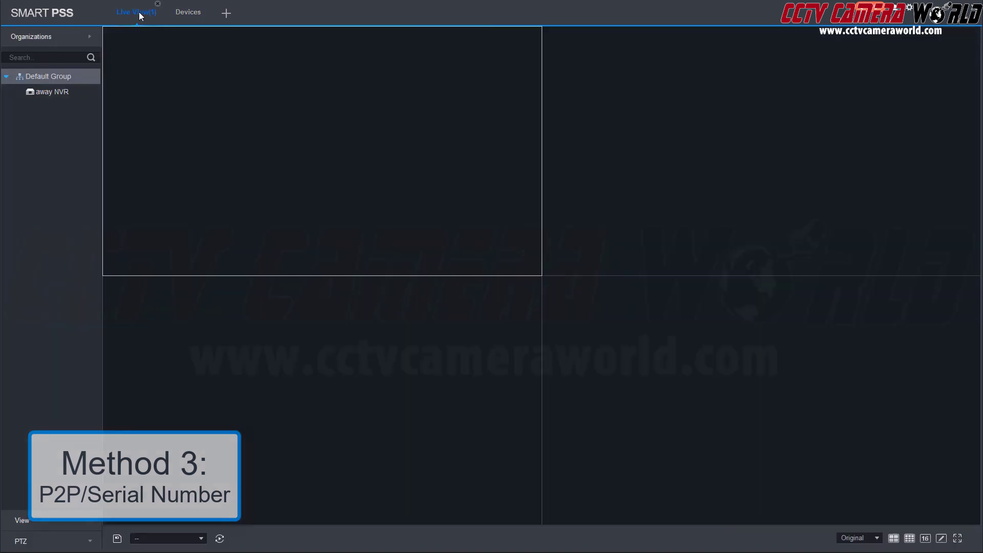
double_click(50, 91)
left_click_drag(69, 214, 419, 175)
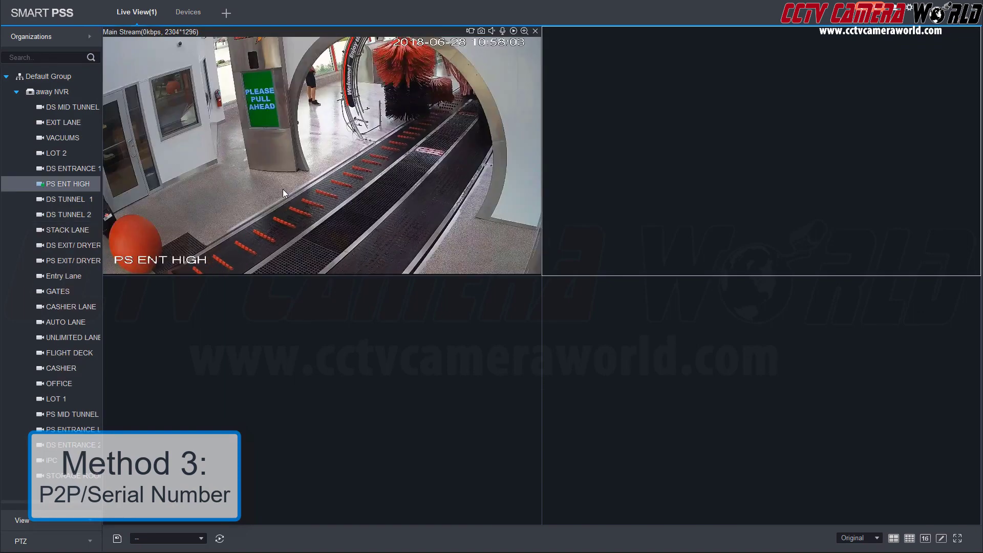